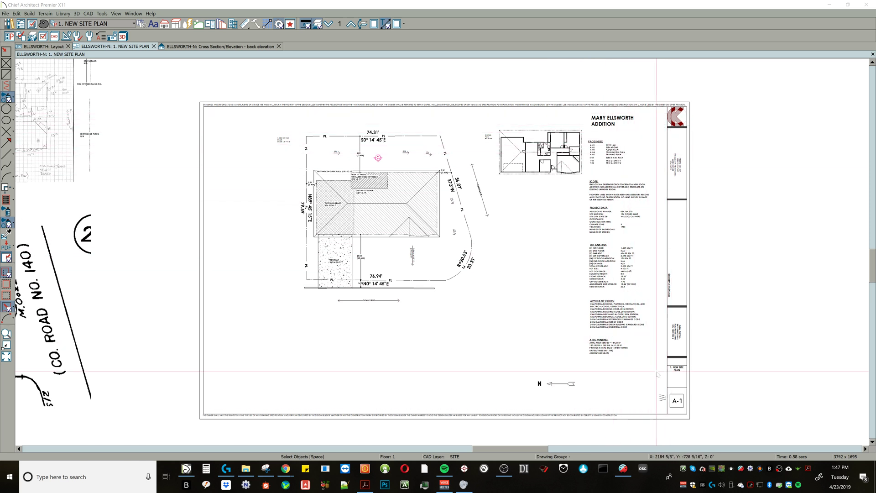
Select the site plan title and A-1 sheet number, and review the A-1 note's settings.
click(683, 372)
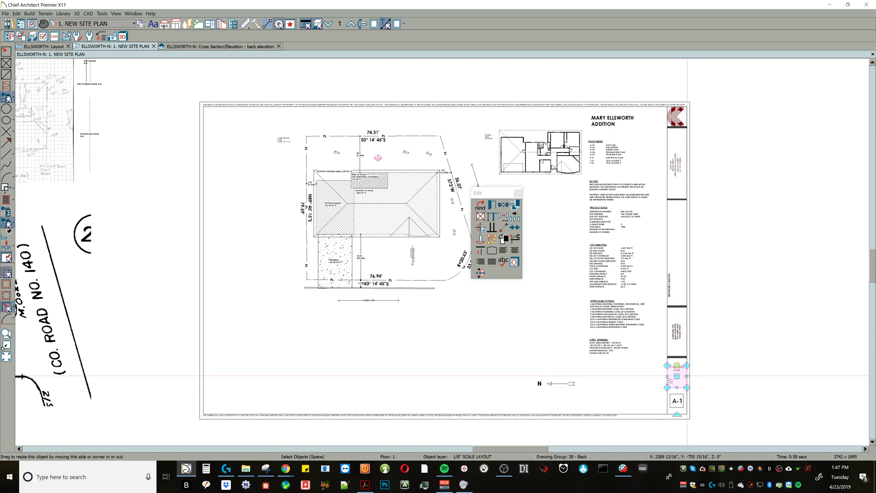
click(677, 399)
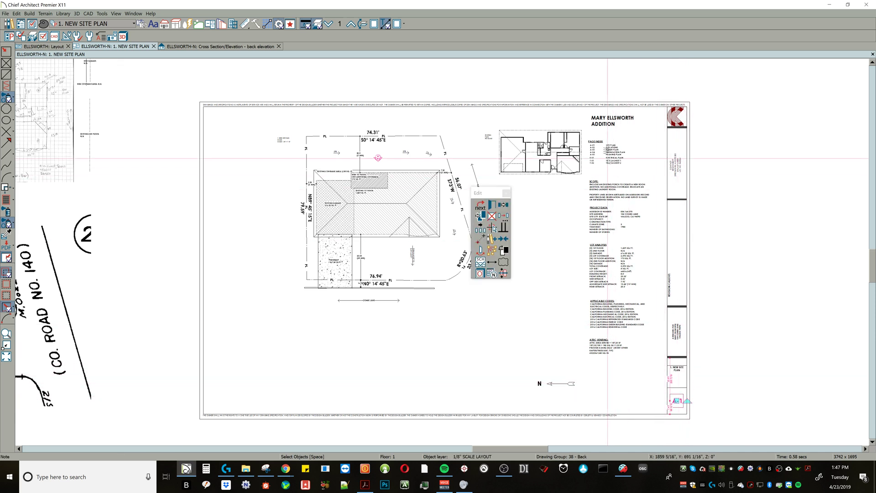
click(617, 150)
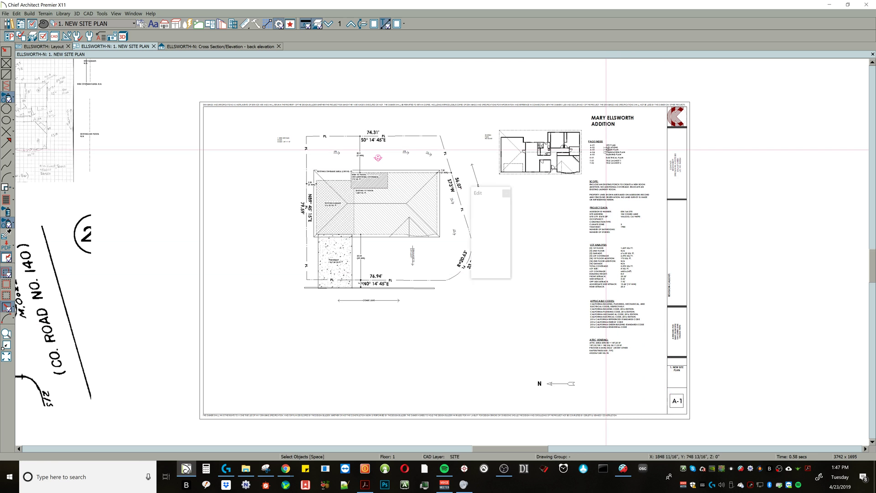
click(677, 399)
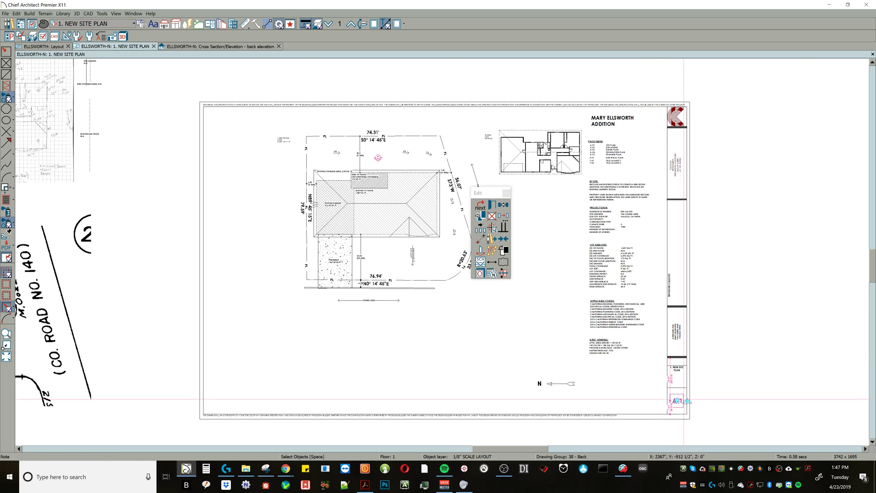
key(ctrl+e)
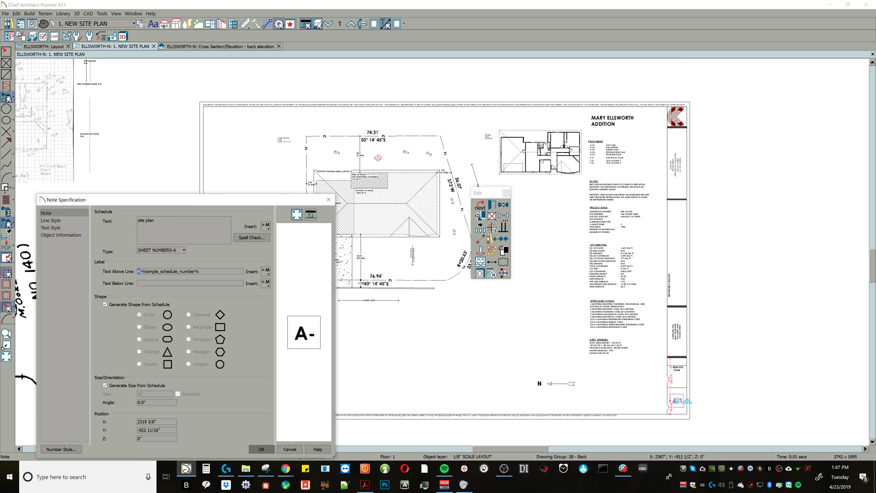
click(261, 450)
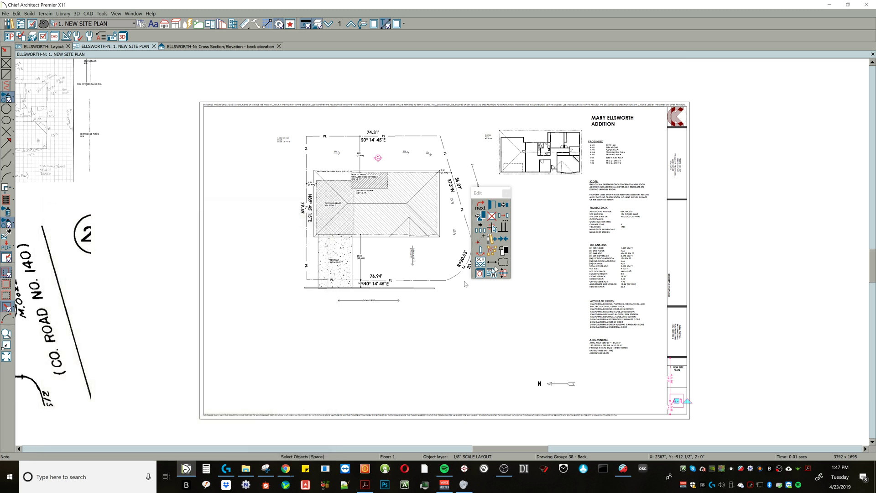
Drag the Page Index's FRAMING PLAN row up to the A-03 position, then zoom out.
click(611, 155)
scroll(607, 150, up, 3)
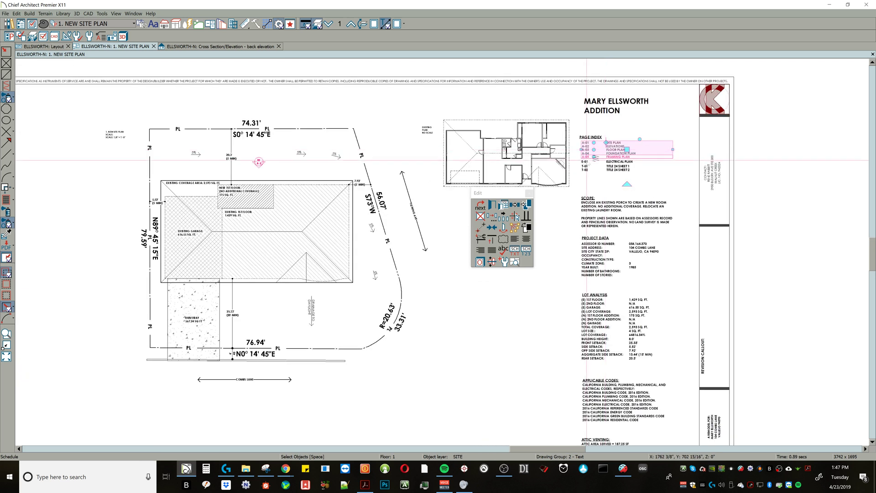
drag(595, 157, 593, 159)
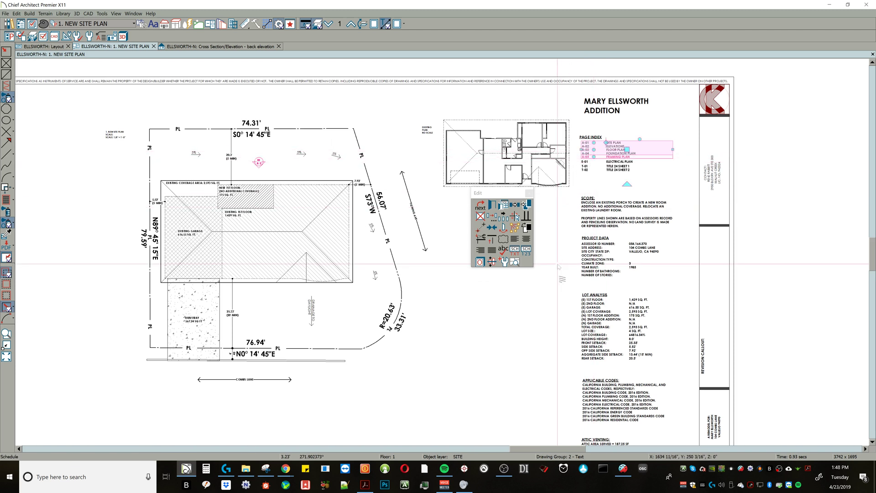
scroll(558, 265, down, 1)
scroll(558, 267, down, 1)
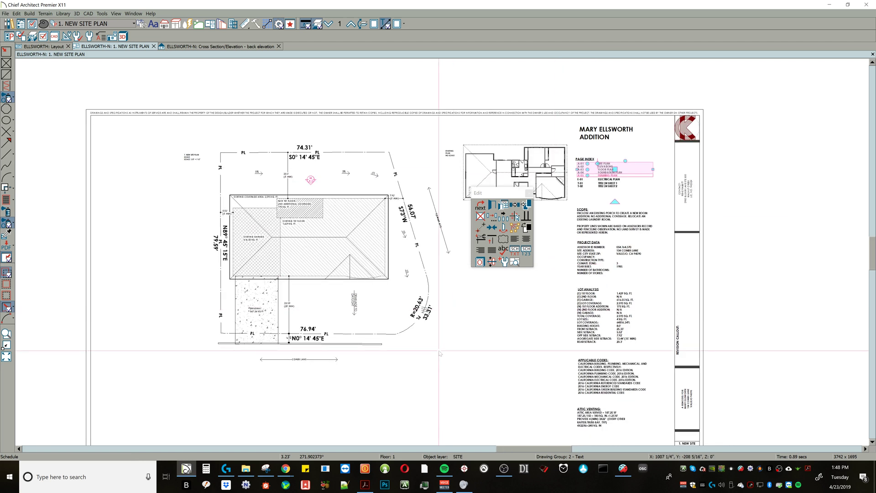
scroll(424, 309, down, 1)
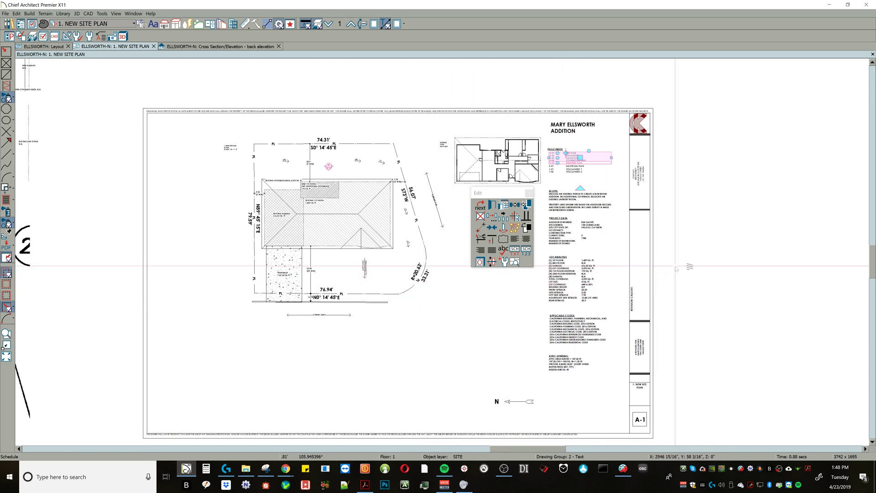
scroll(688, 266, down, 1)
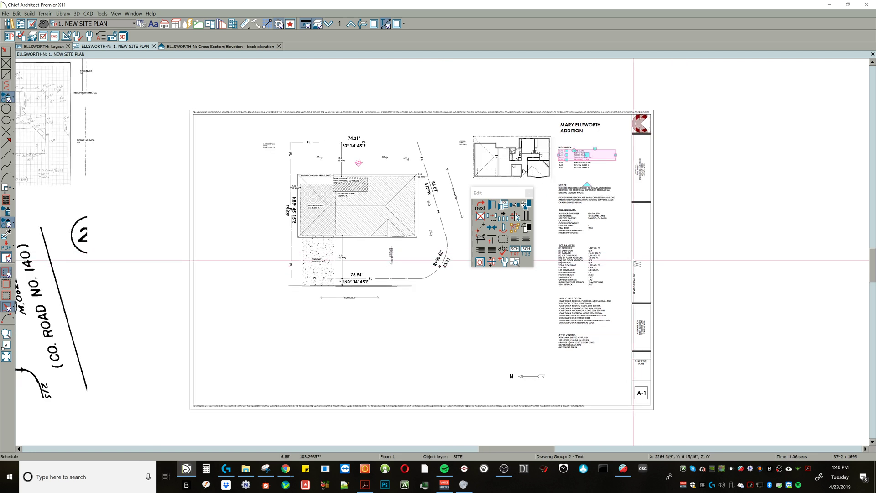
click(654, 323)
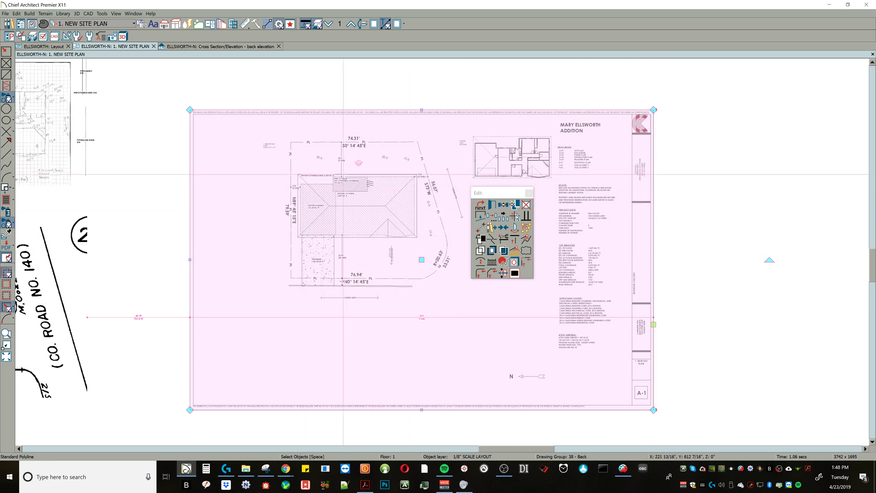
click(676, 176)
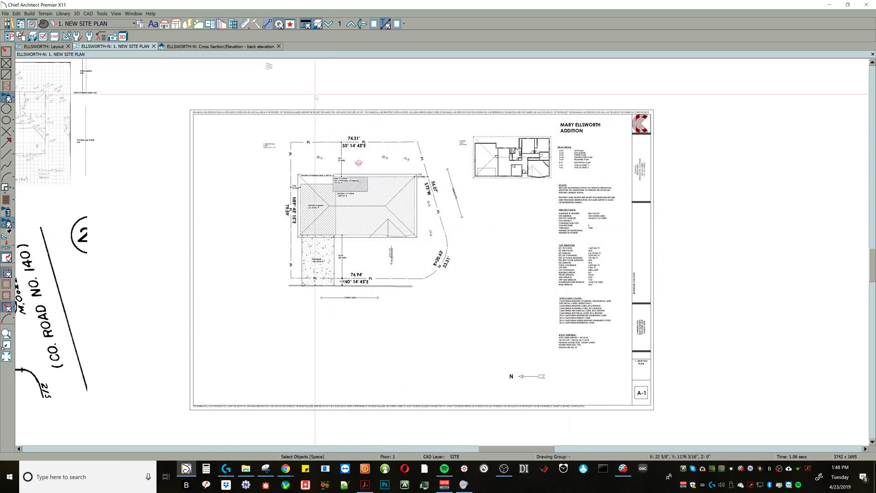
Switch the view's layer set to None and adjust the zoom on the sheet.
click(100, 24)
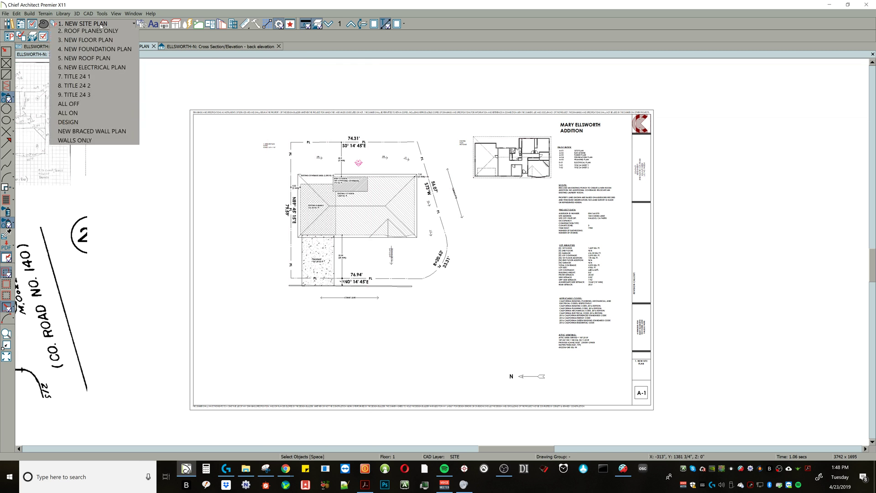
click(101, 29)
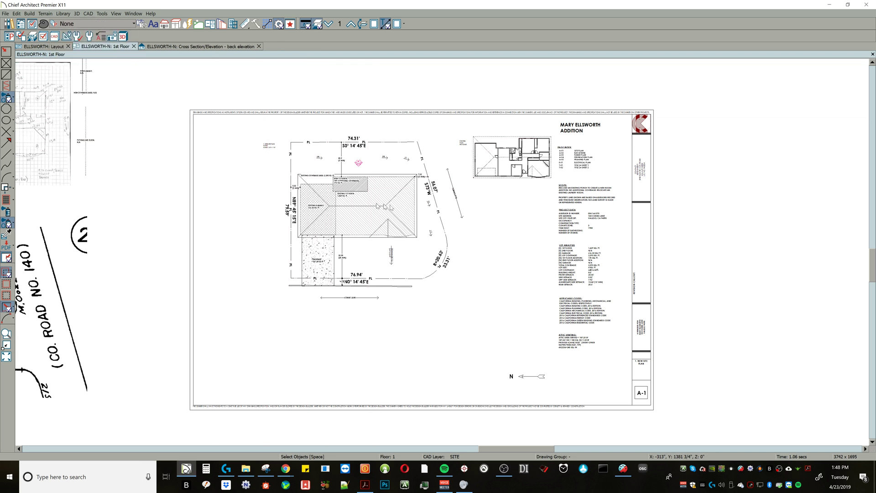
scroll(102, 26, down, 4)
scroll(420, 211, up, 2)
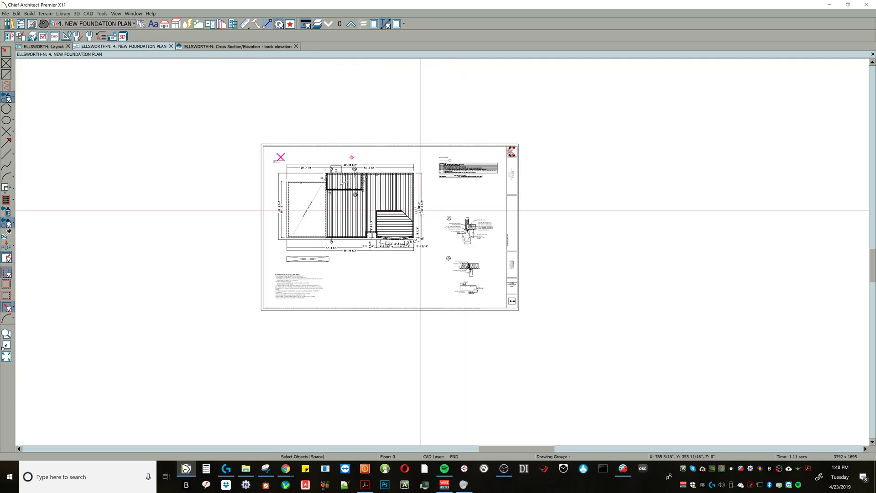
scroll(420, 211, up, 4)
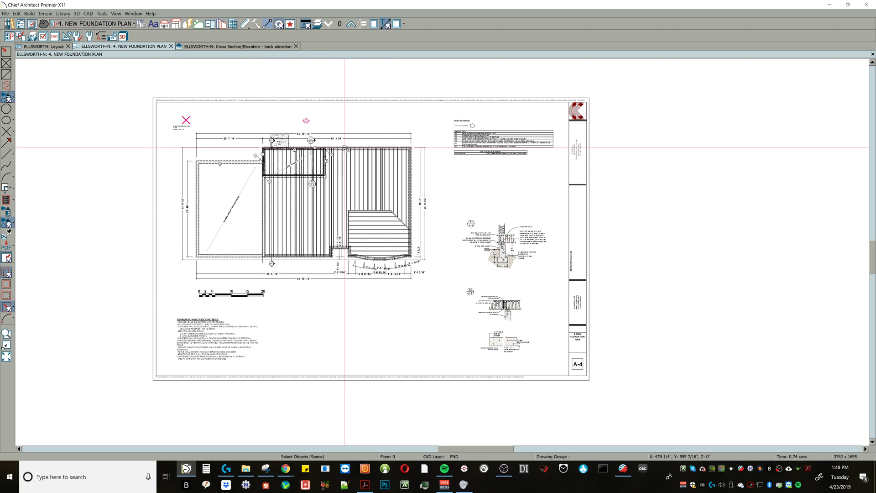
Check the A-4 foundation wall and layout box, leaving the layer set list unchanged.
click(345, 148)
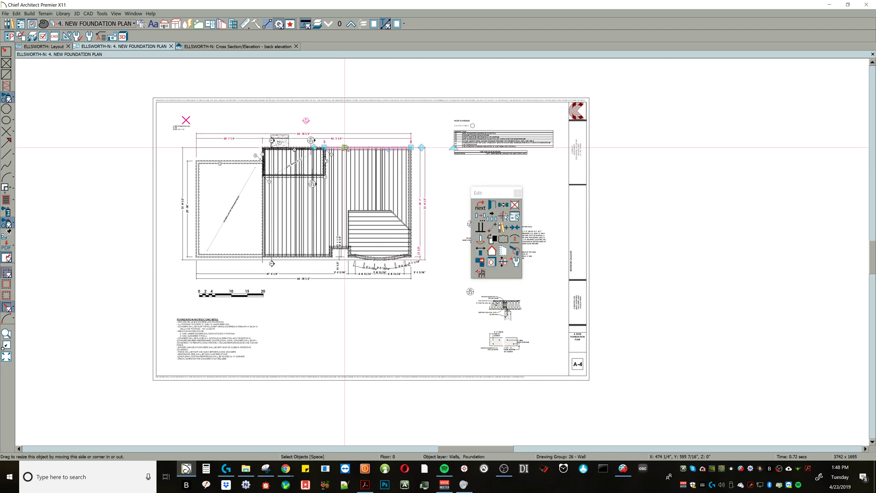
click(606, 111)
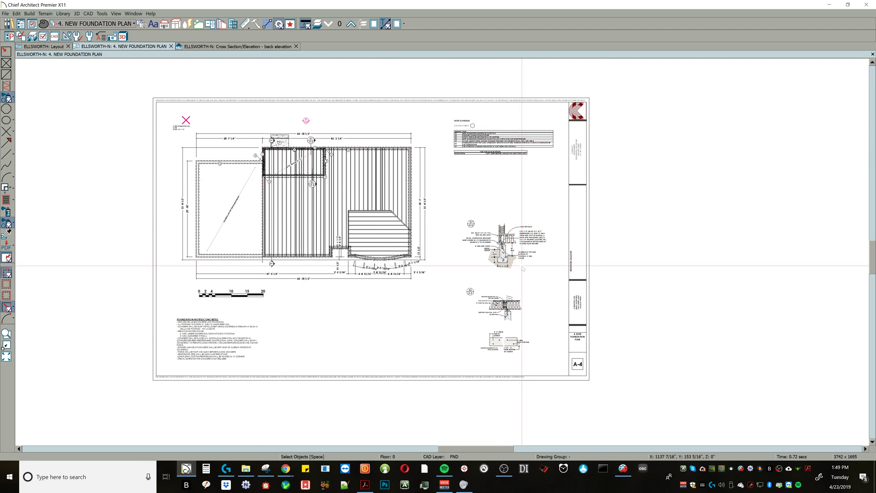
click(420, 385)
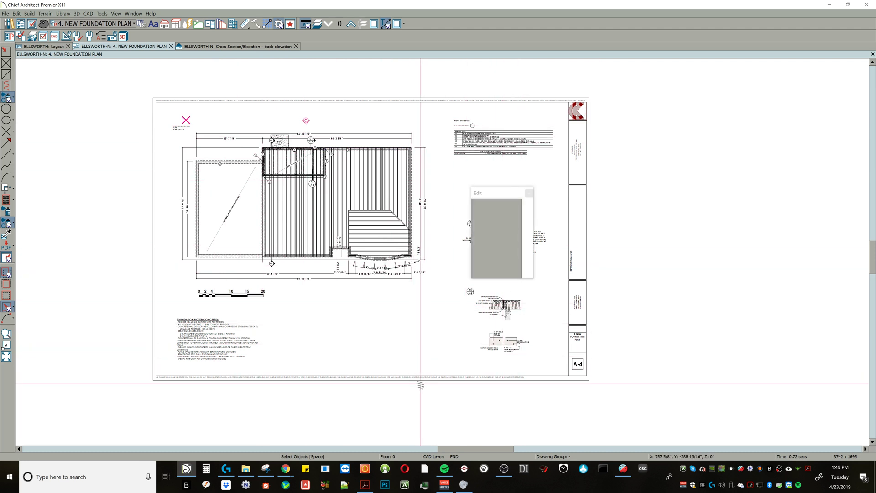
click(621, 276)
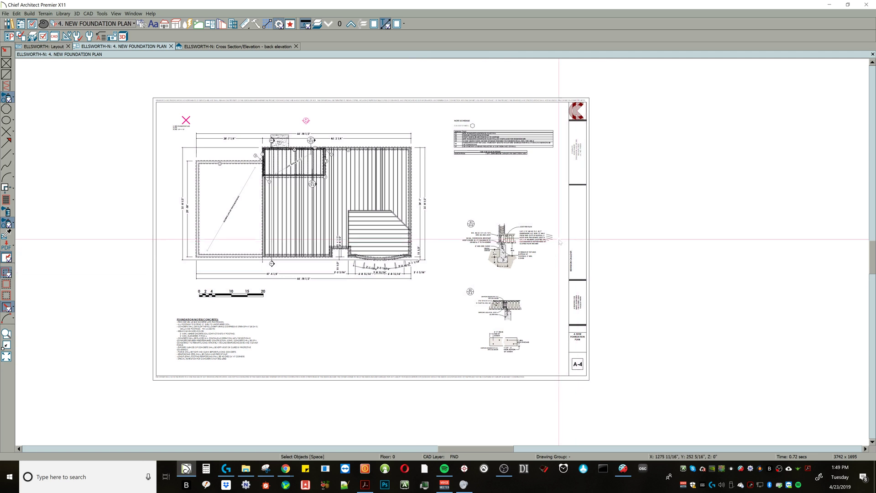
click(114, 23)
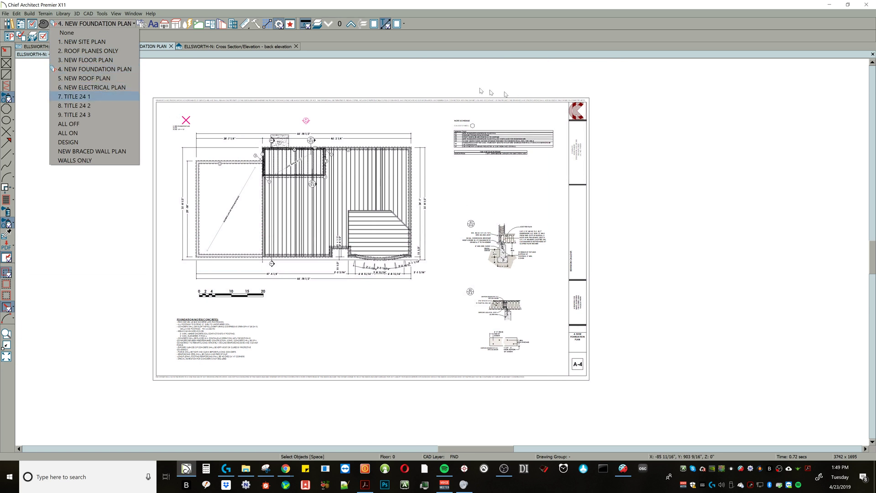
click(322, 86)
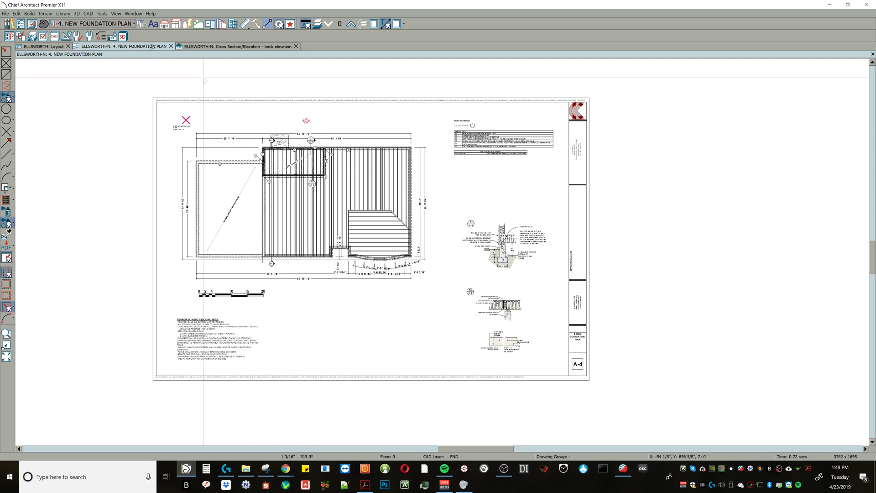
Switch the view's layer set to 5. NEW ROOF PLAN.
click(101, 26)
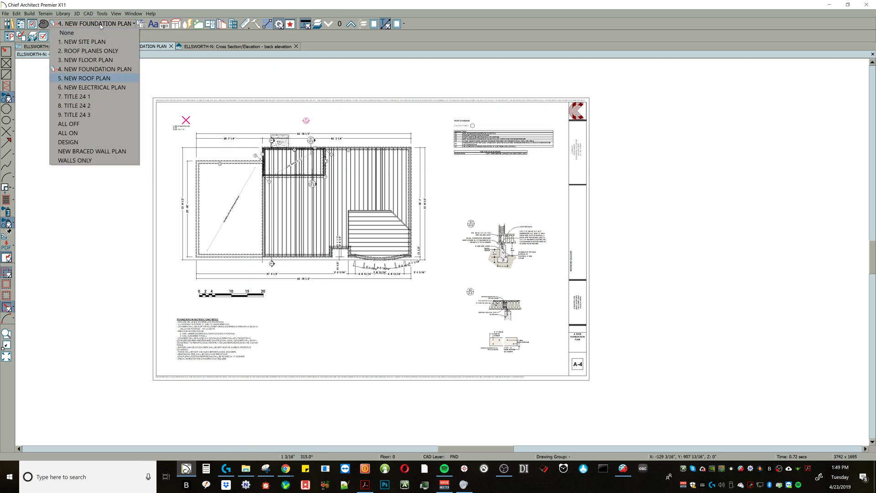
click(102, 26)
scroll(102, 26, down, 1)
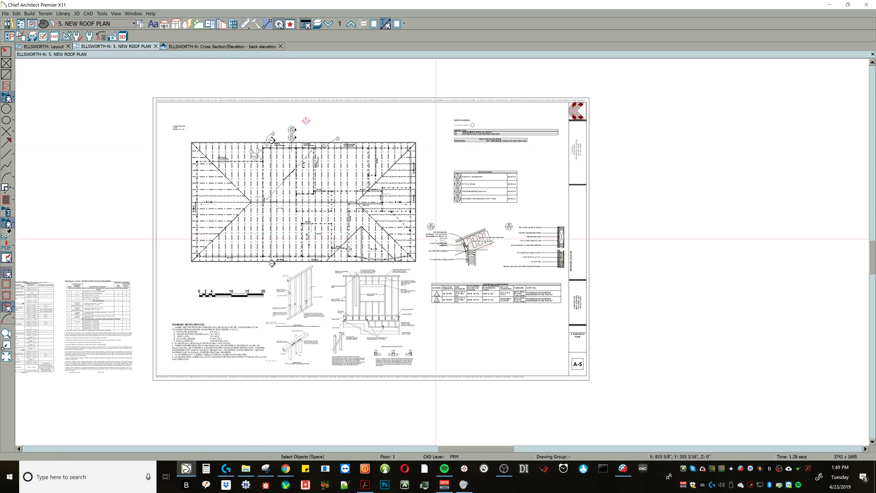
Select a roof detail and its leader, clear the selection, and preview the print.
click(455, 250)
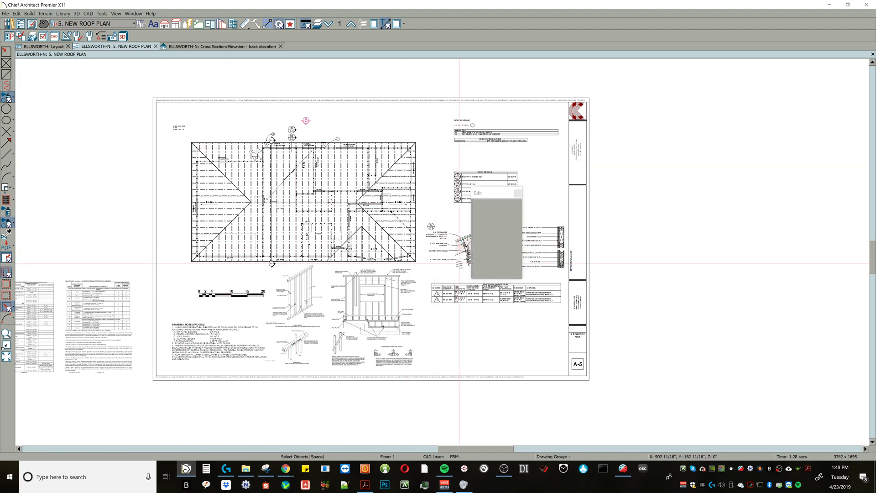
click(460, 261)
key(Escape)
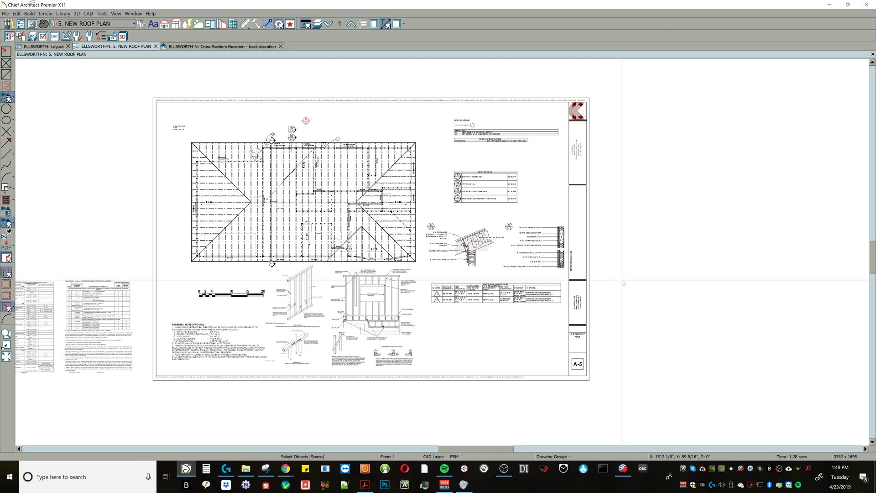
key(ctrl+p)
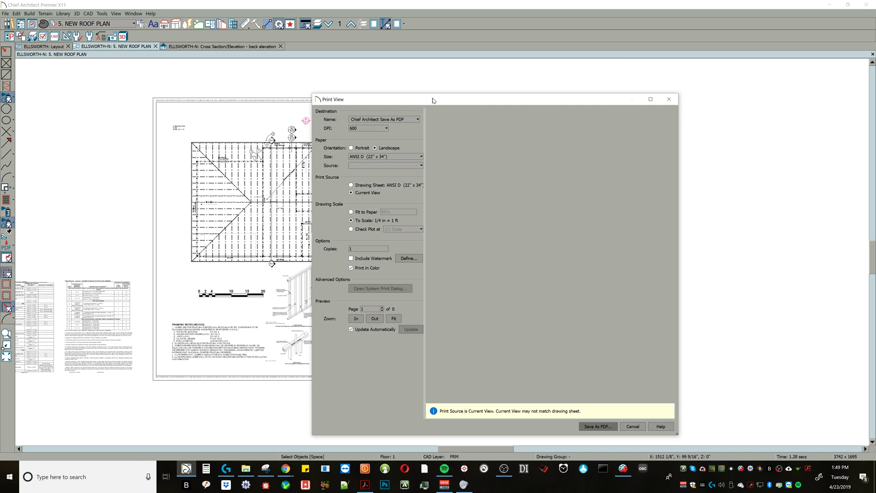
Close Print View and delete the two small stray sheets left of sheet A-5.
click(632, 426)
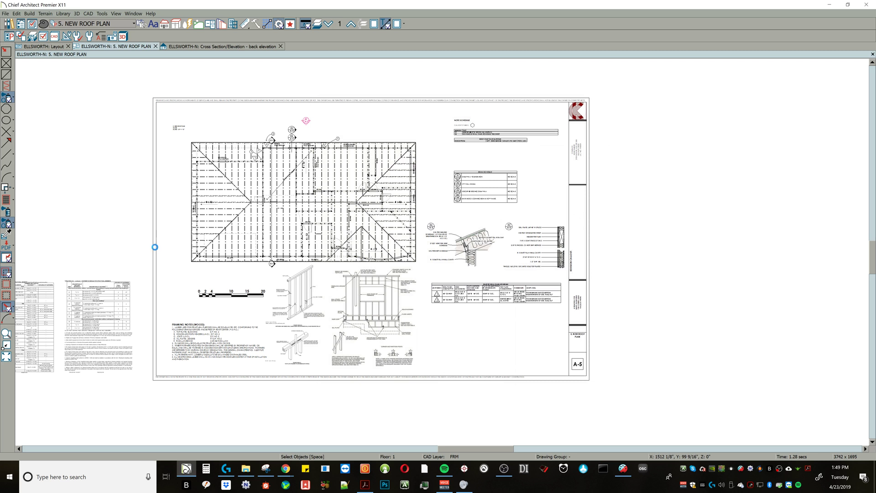
scroll(147, 251, down, 2)
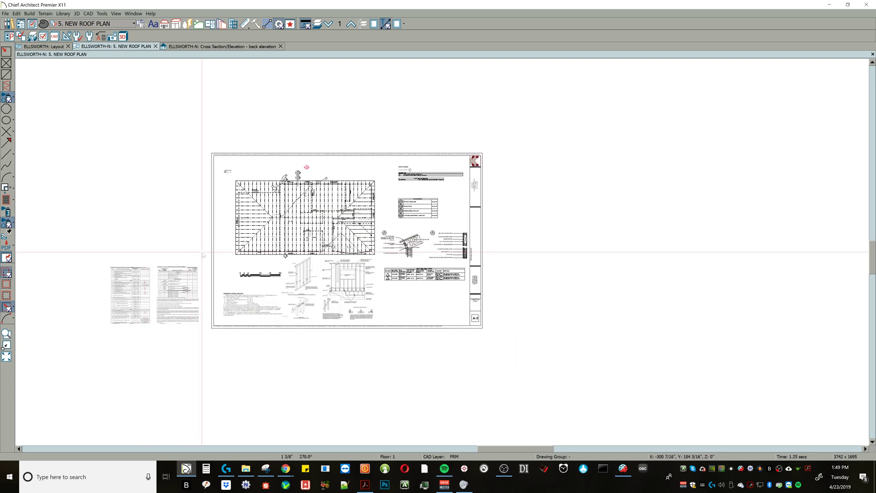
drag(201, 249, 95, 343)
key(Delete)
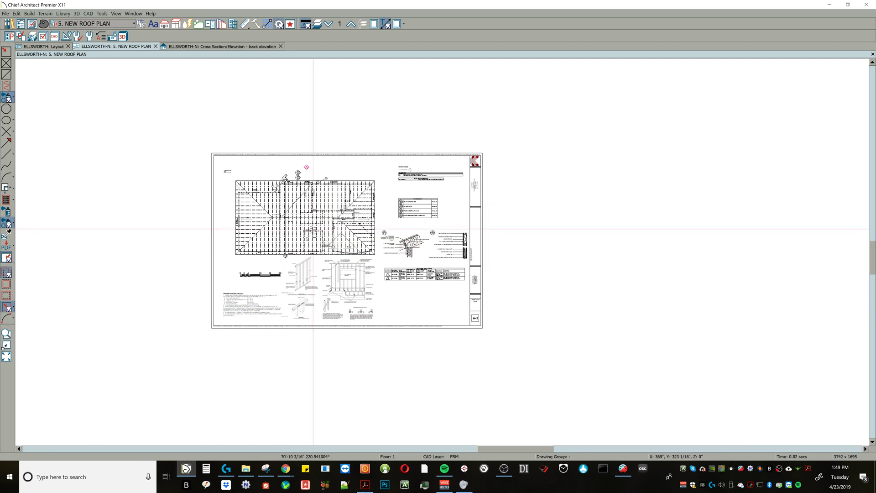
Zoom back in, check the framing detail boxes, and reopen the roof plan print preview.
scroll(312, 228, up, 1)
scroll(313, 228, up, 1)
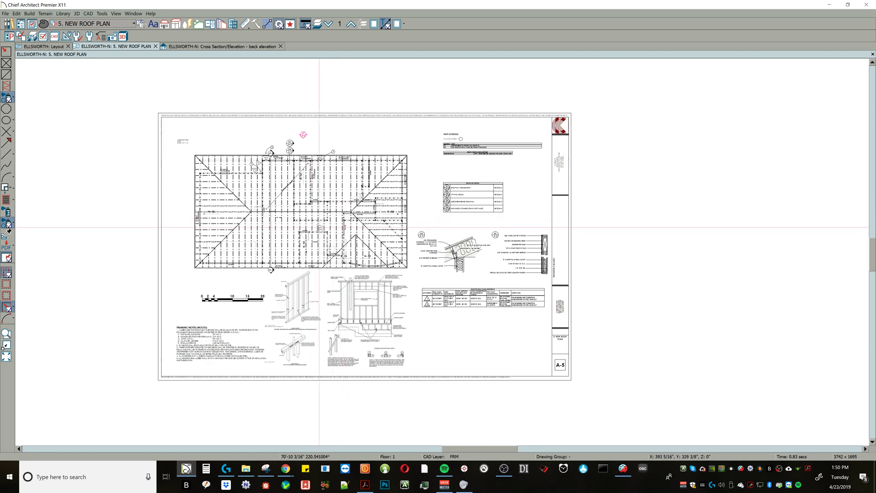
scroll(320, 227, up, 1)
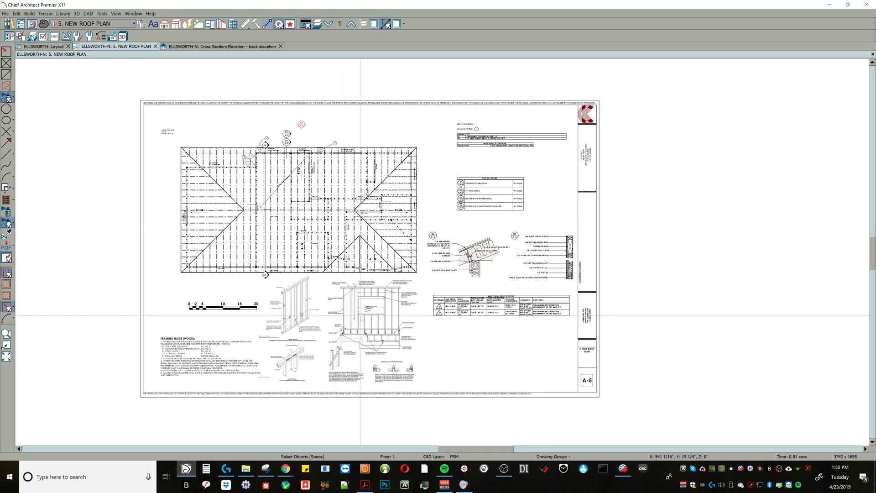
click(361, 316)
click(288, 310)
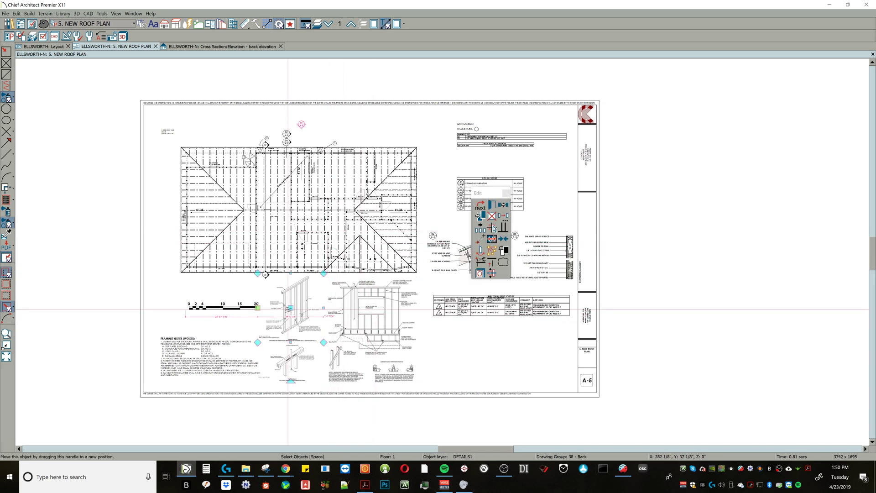
click(375, 301)
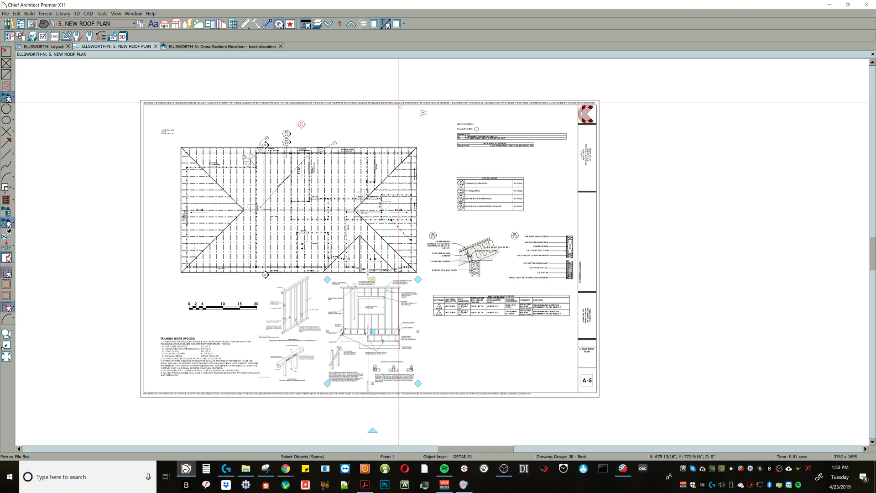
key(ctrl+p)
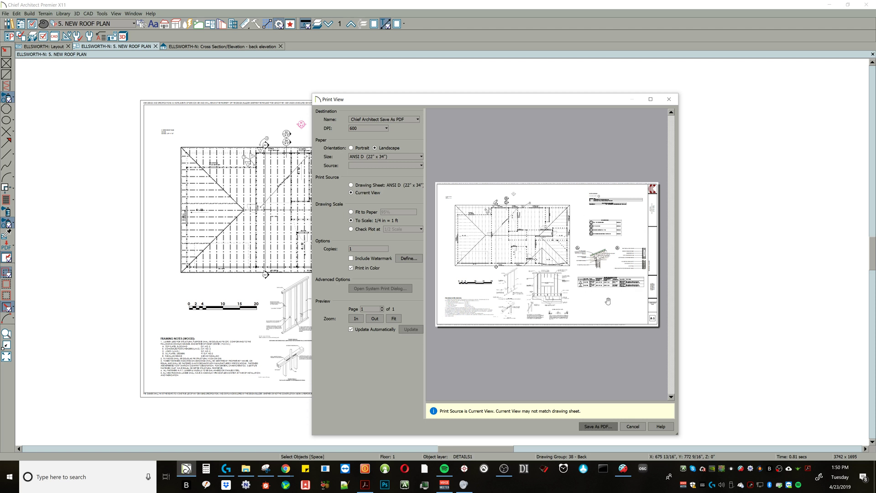
Save the A-5 roof plan as a one-page ANSI D PDF and return to the layout.
click(608, 427)
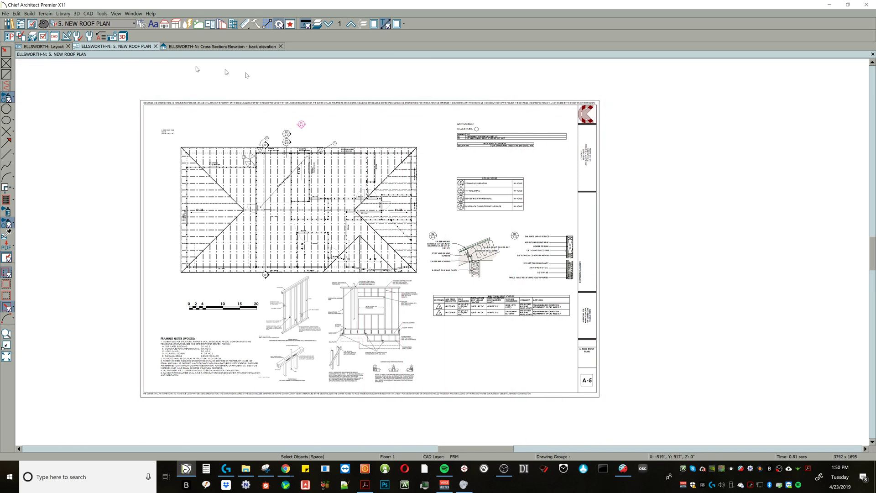
click(43, 46)
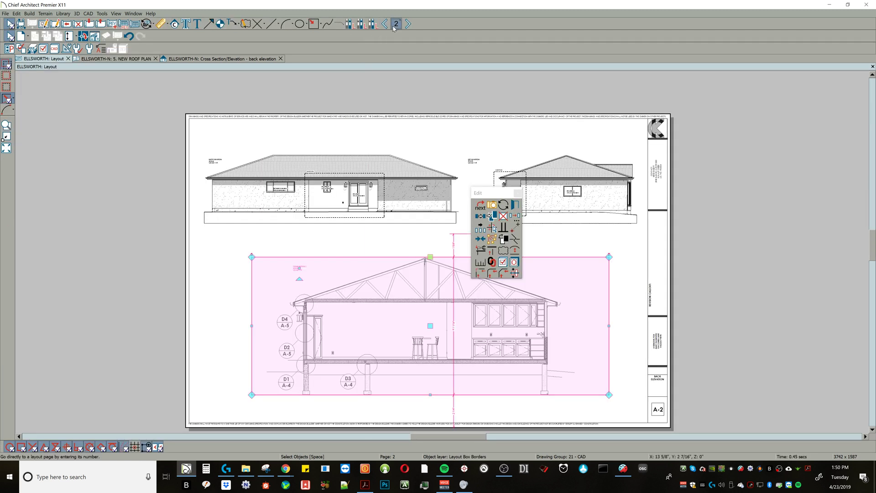
click(395, 26)
key(Return)
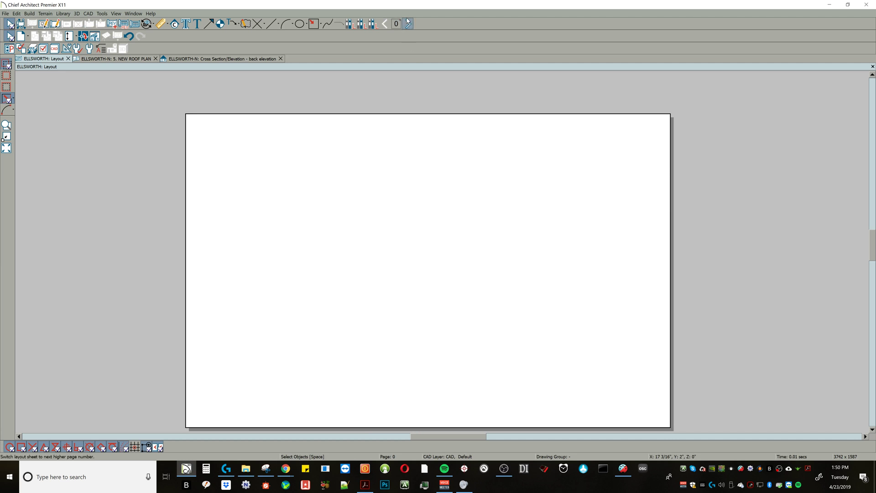
click(408, 23)
click(408, 23)
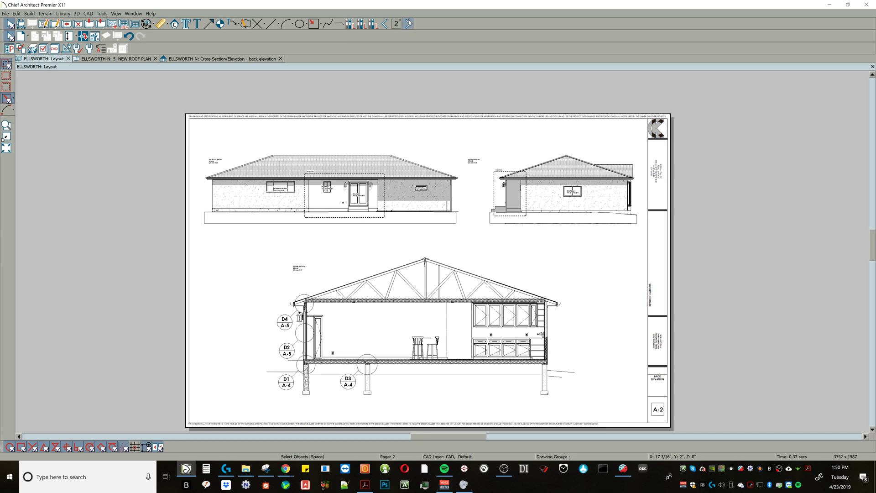
click(408, 24)
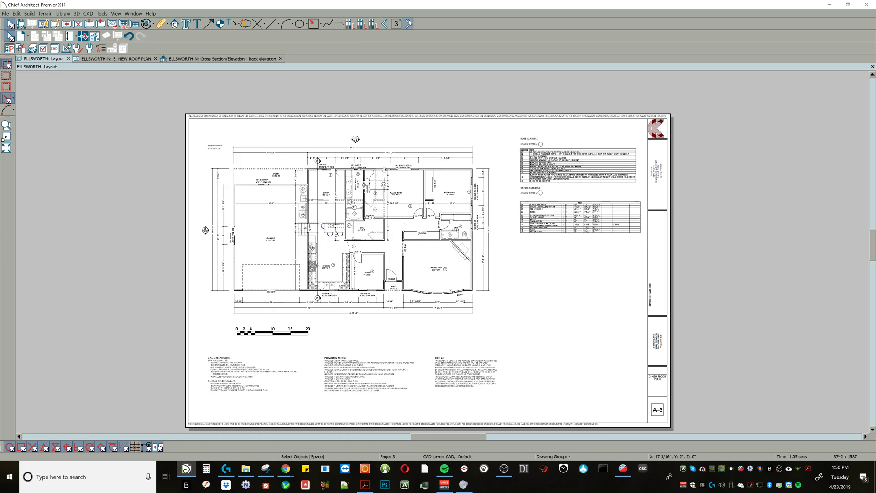
click(409, 23)
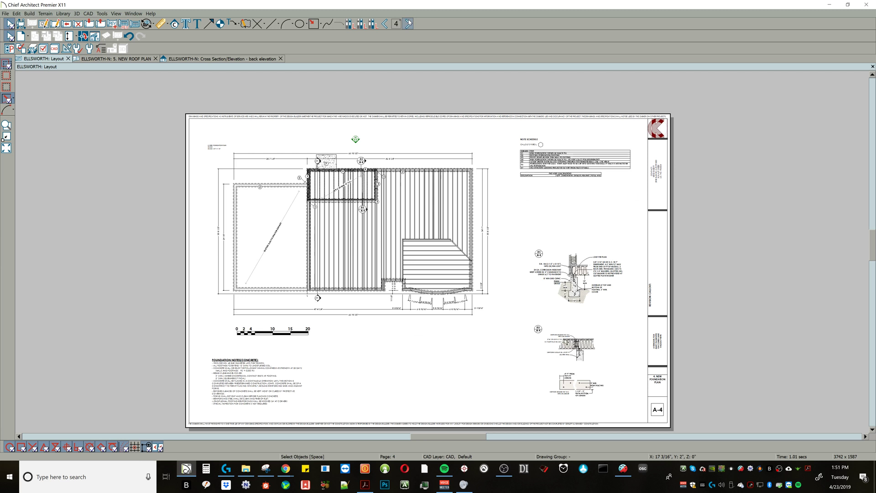
click(408, 23)
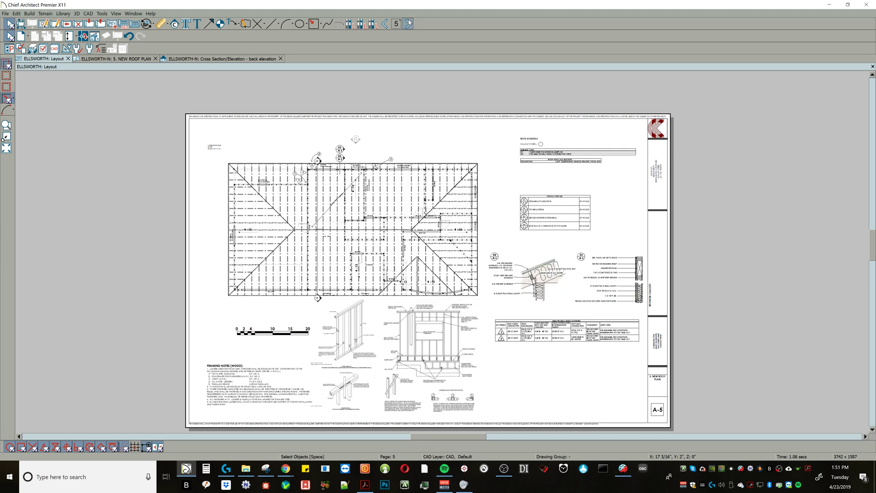
click(408, 24)
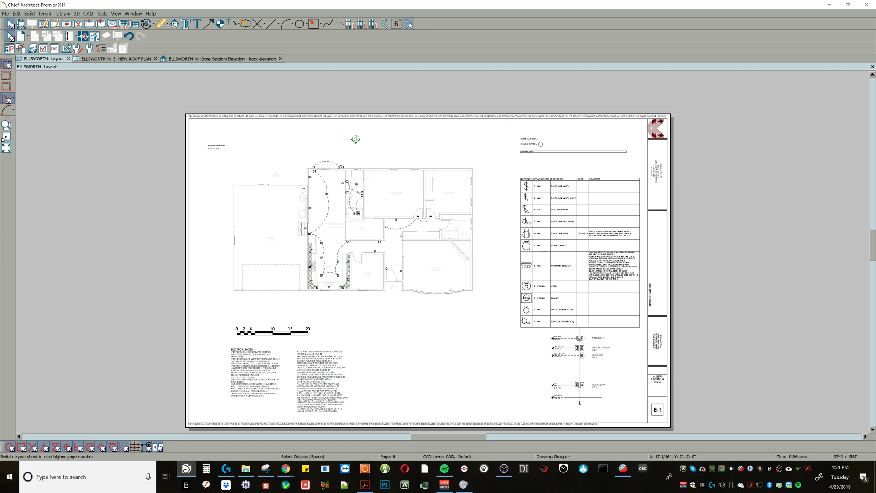
click(408, 24)
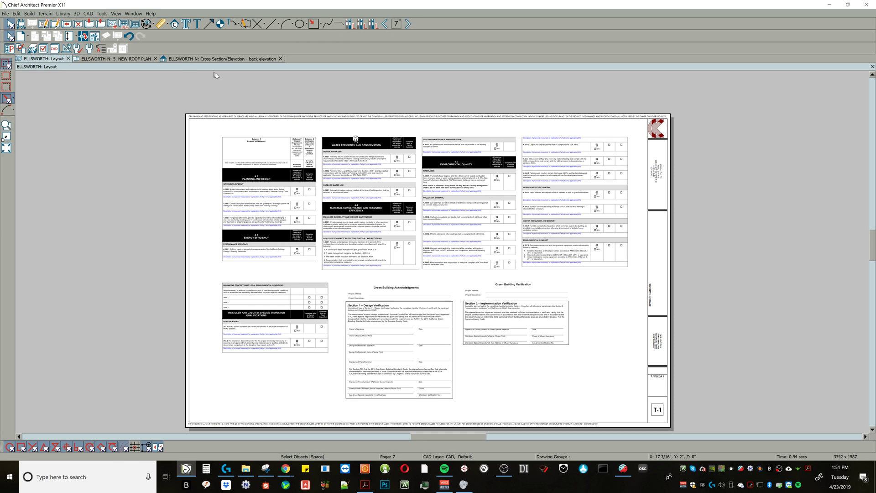
click(116, 58)
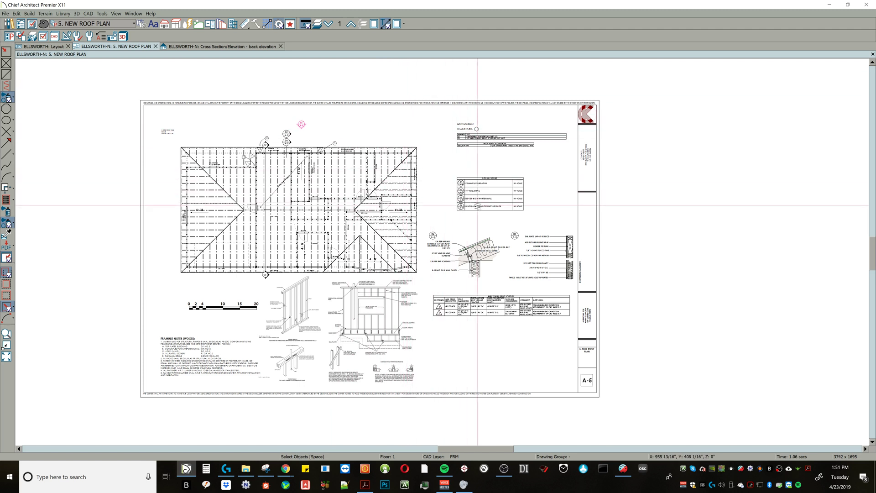
Select the detail note schedule and drag one of its rows higher in the list.
right_click(477, 205)
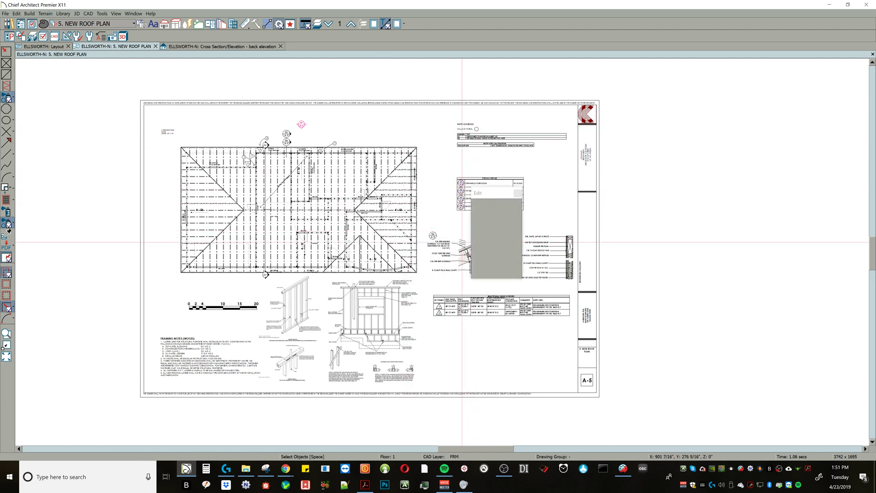
click(451, 284)
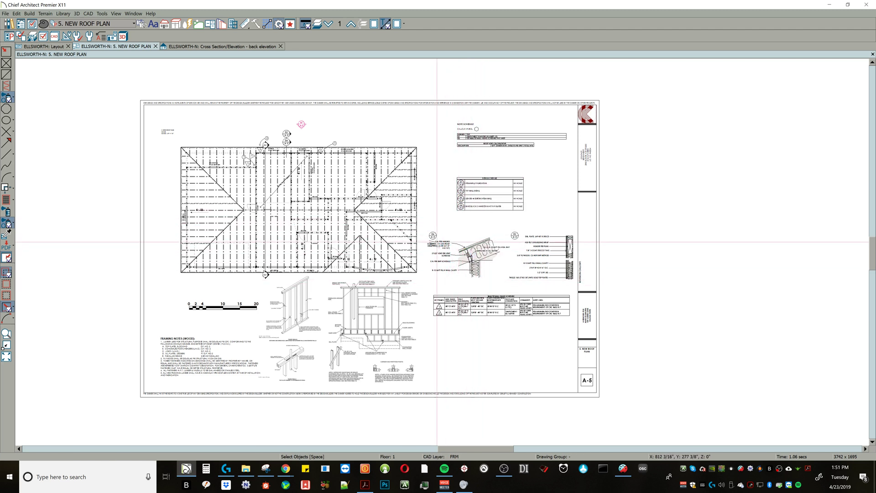
right_click(431, 237)
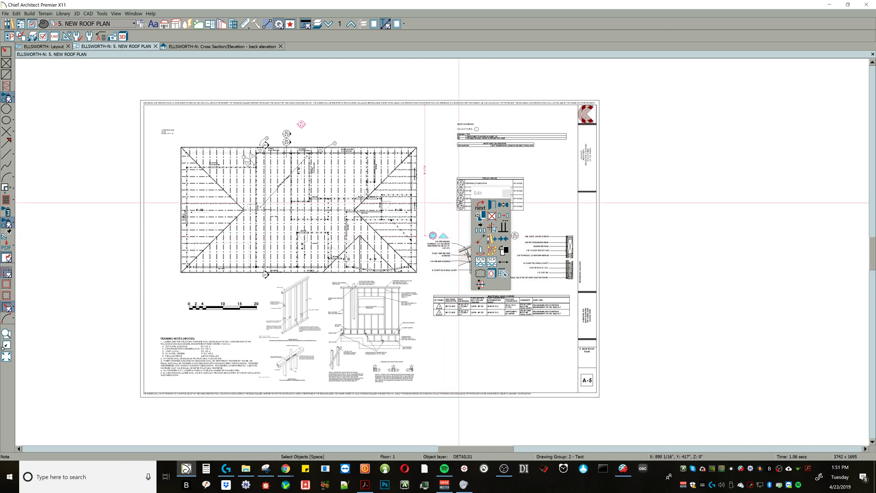
click(460, 203)
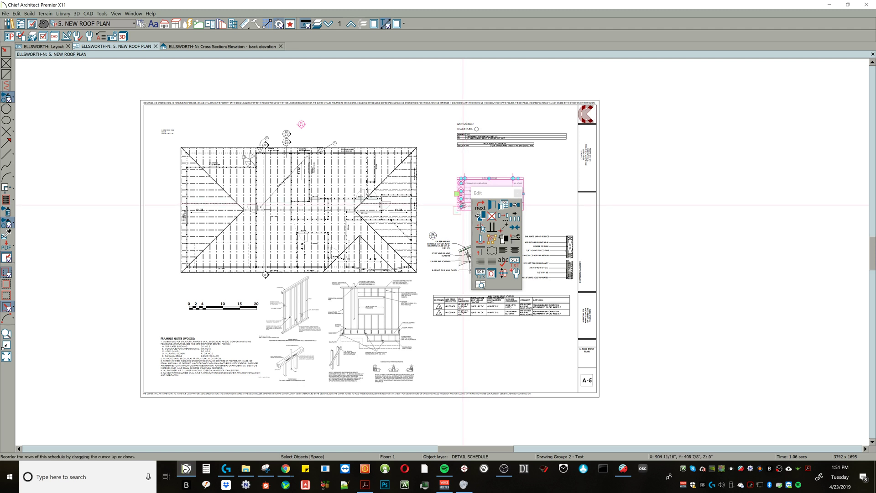
drag(462, 204, 458, 193)
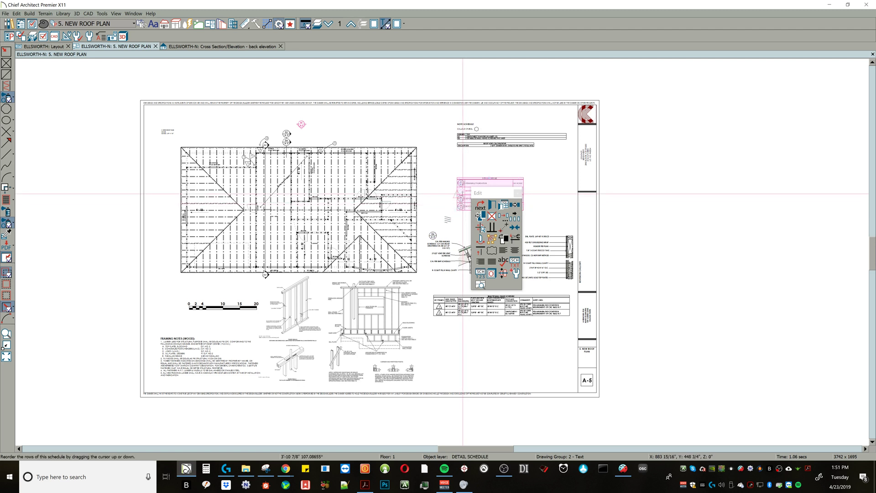
Move a detail callout marker up onto the roof plan and deselect it.
click(424, 237)
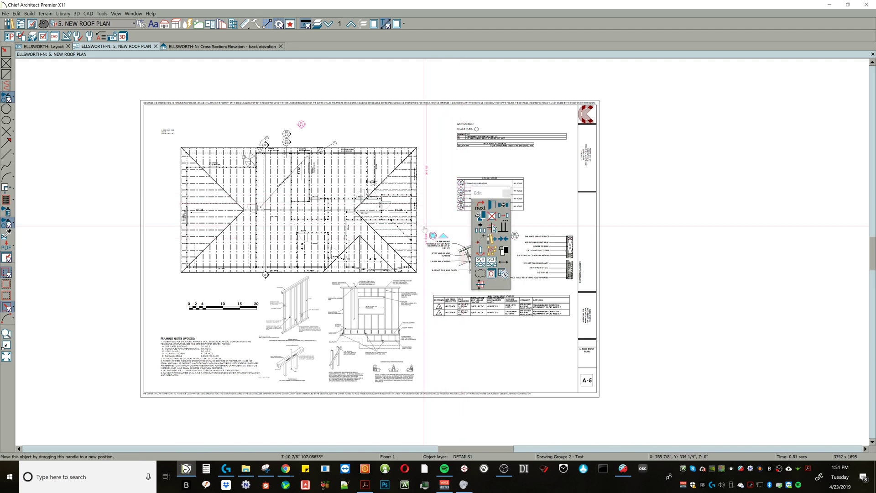
drag(424, 227, 286, 136)
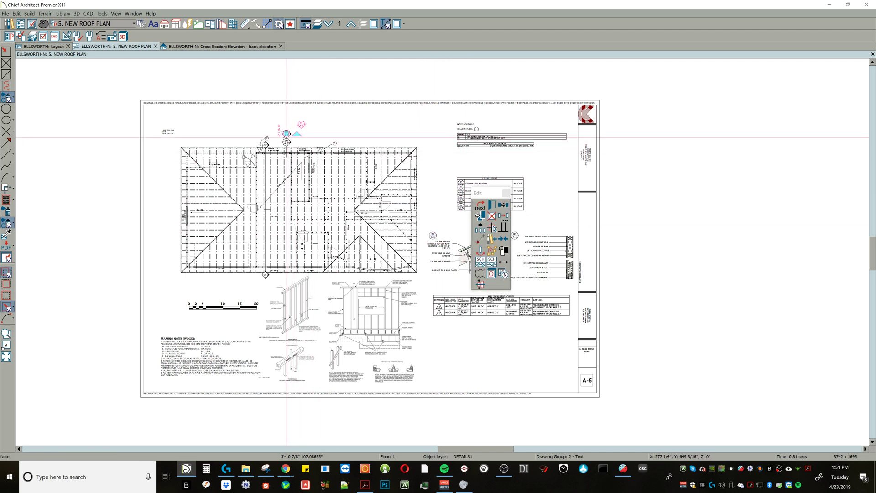
click(360, 131)
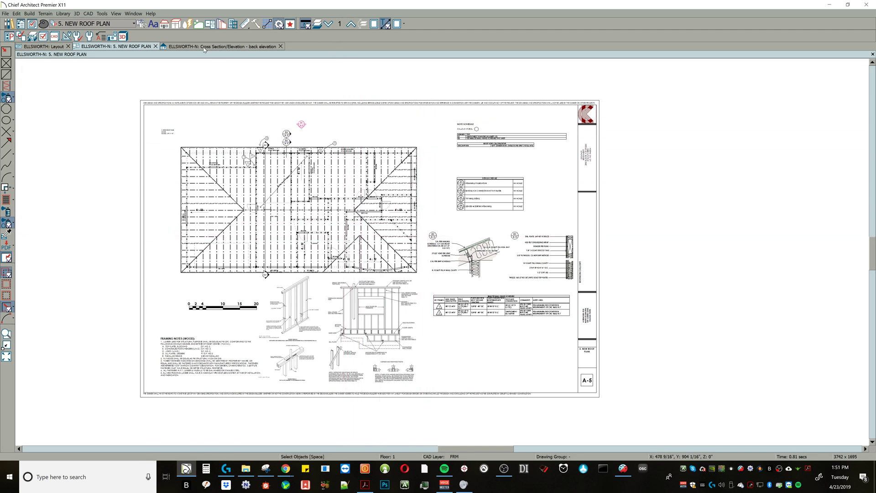
click(109, 23)
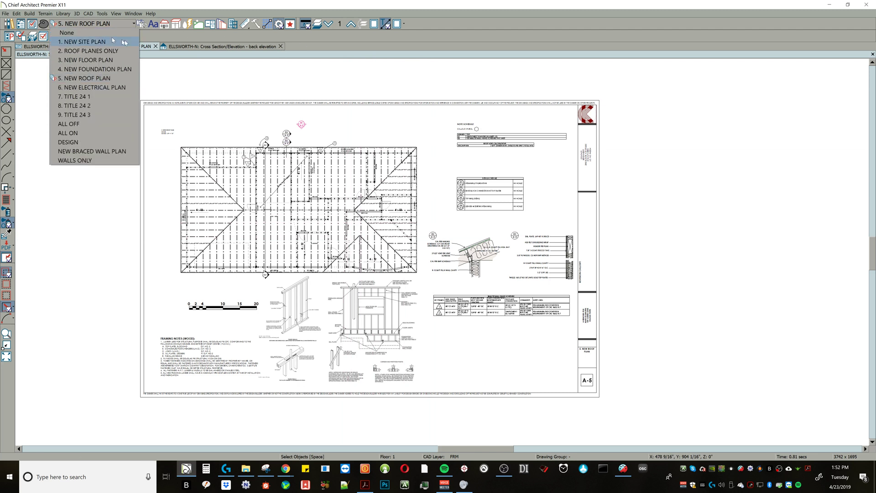
Switch to the layout and go to layout page 2, sheet A-2.
click(198, 39)
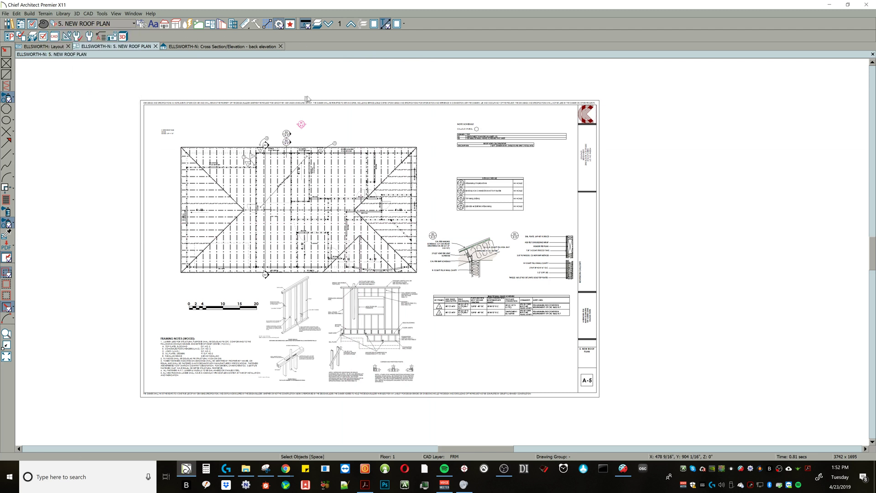
key(ctrl+Tab)
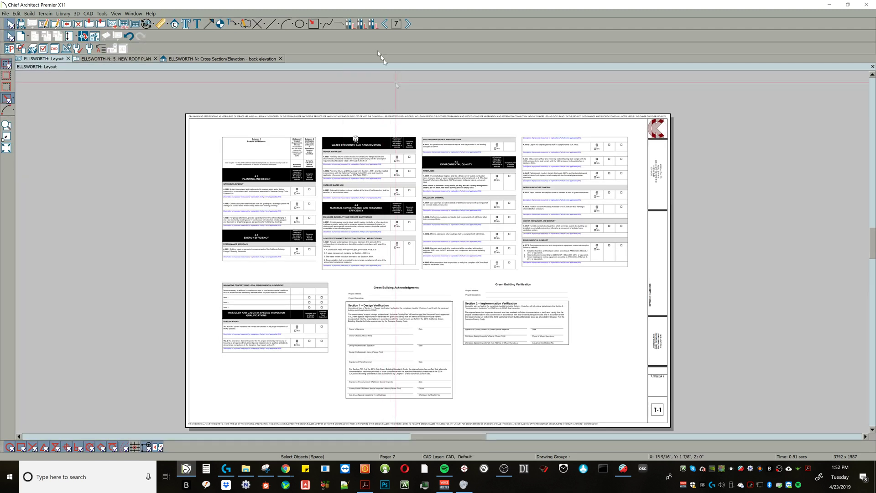
click(395, 24)
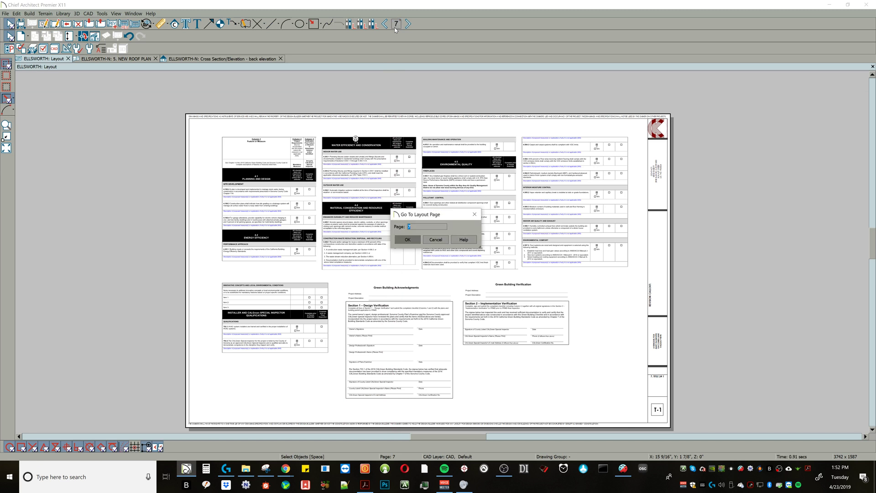
text(2)
key(Return)
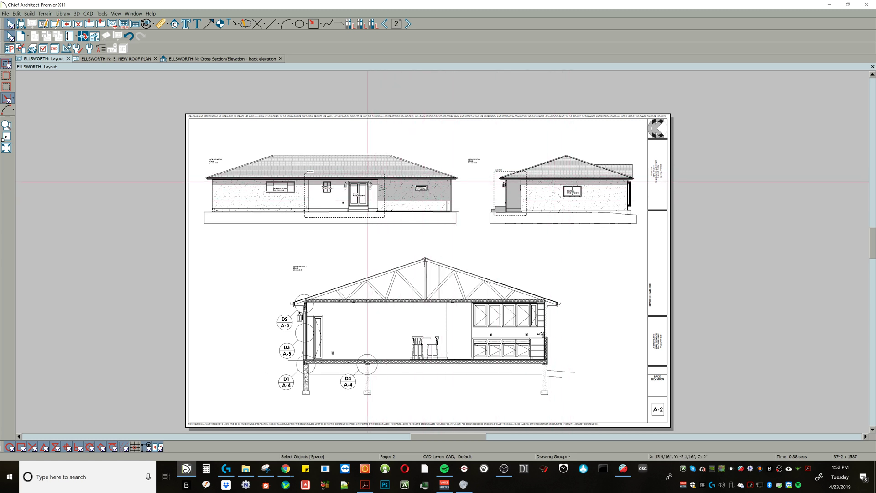
Inspect the A-2 layout boxes and back elevation view, then reopen 5. NEW ROOF PLAN.
click(400, 191)
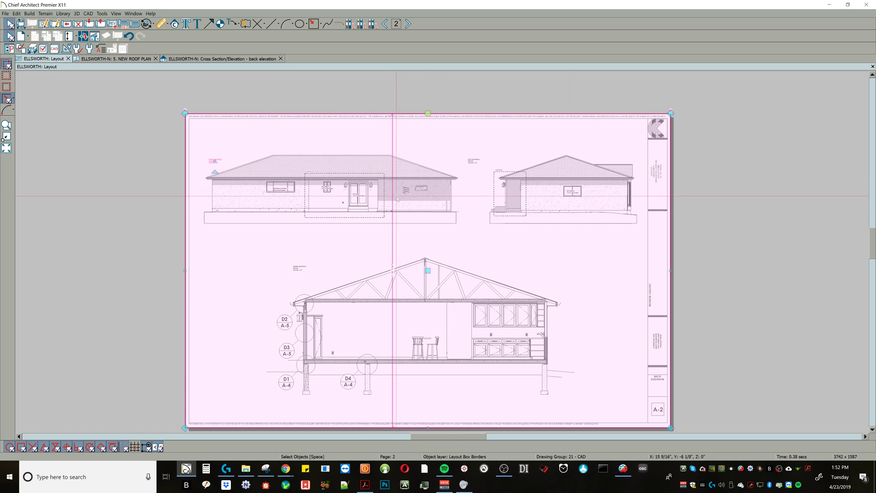
key(ctrl+Tab)
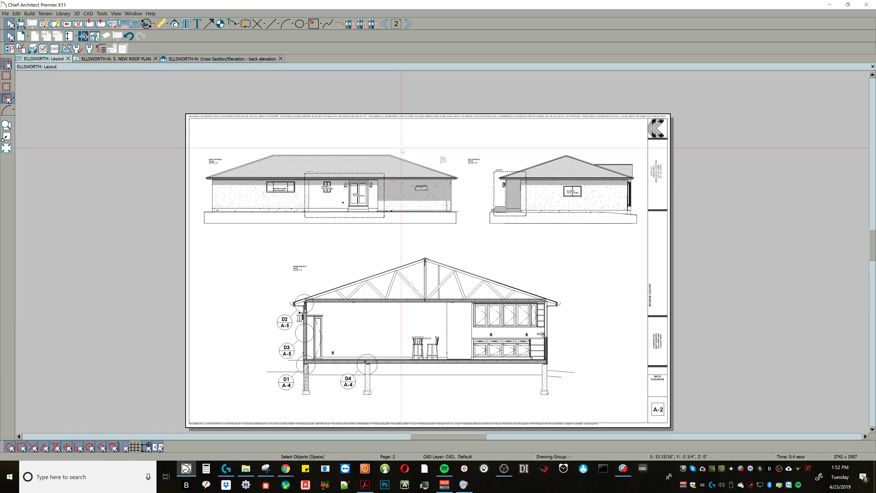
key(ctrl+Tab)
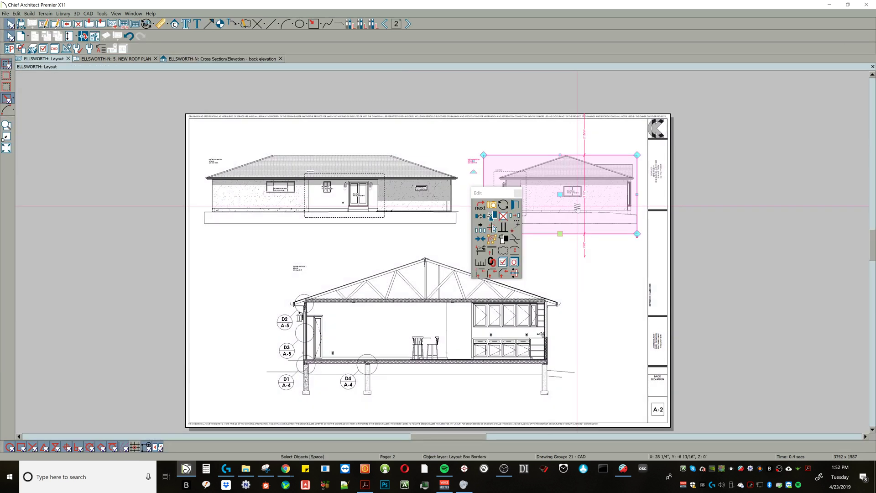
click(432, 311)
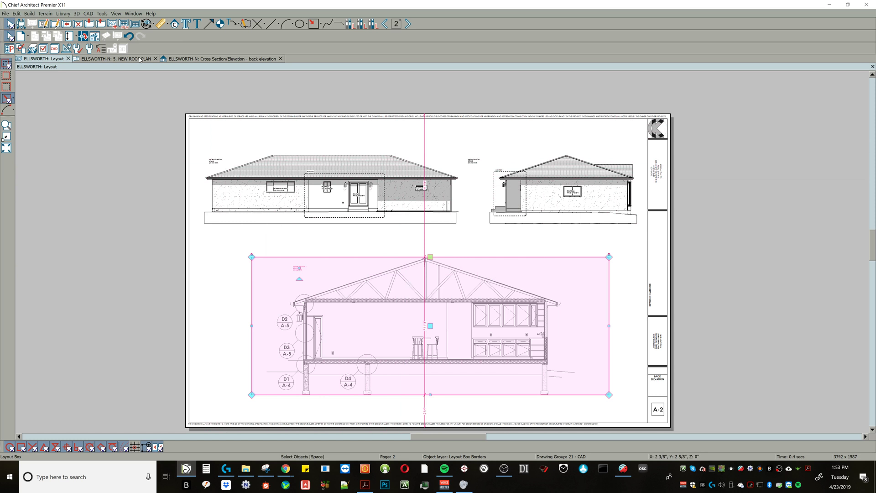
click(139, 59)
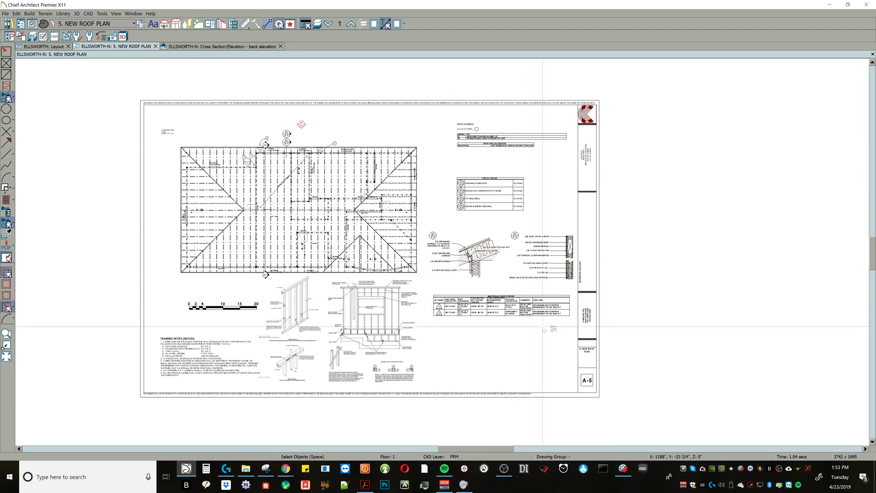
click(593, 356)
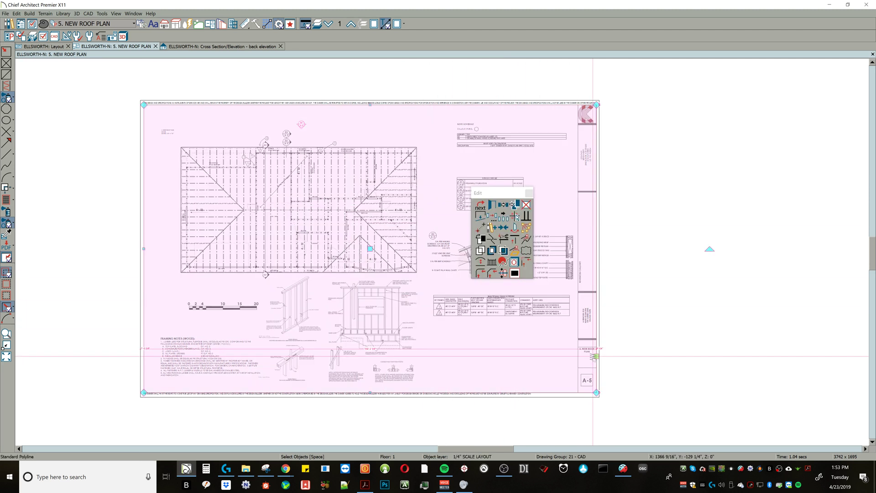
click(614, 349)
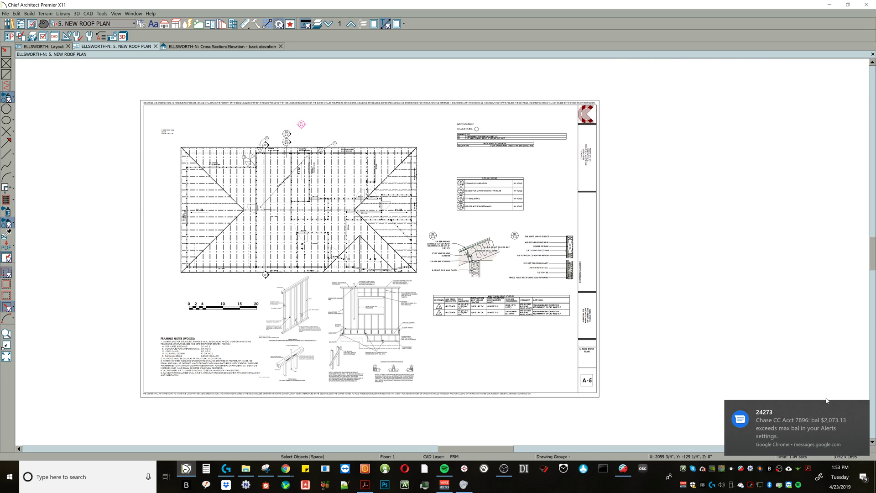
click(862, 407)
right_click(779, 469)
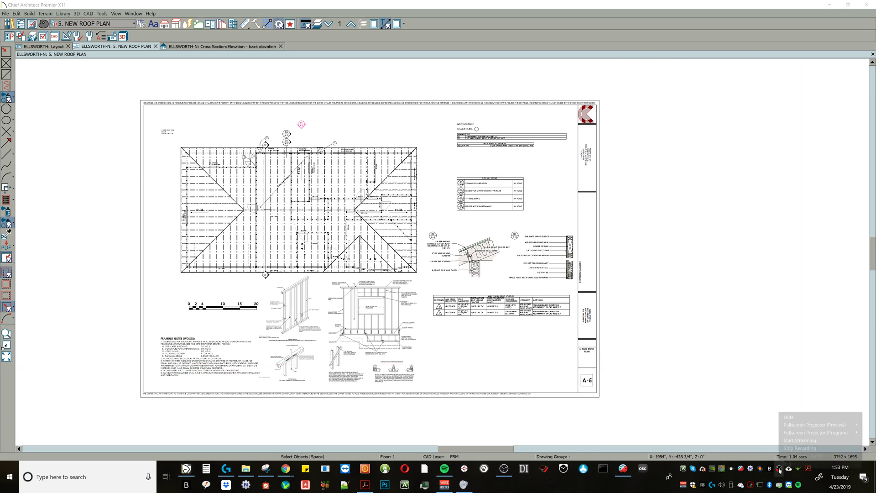